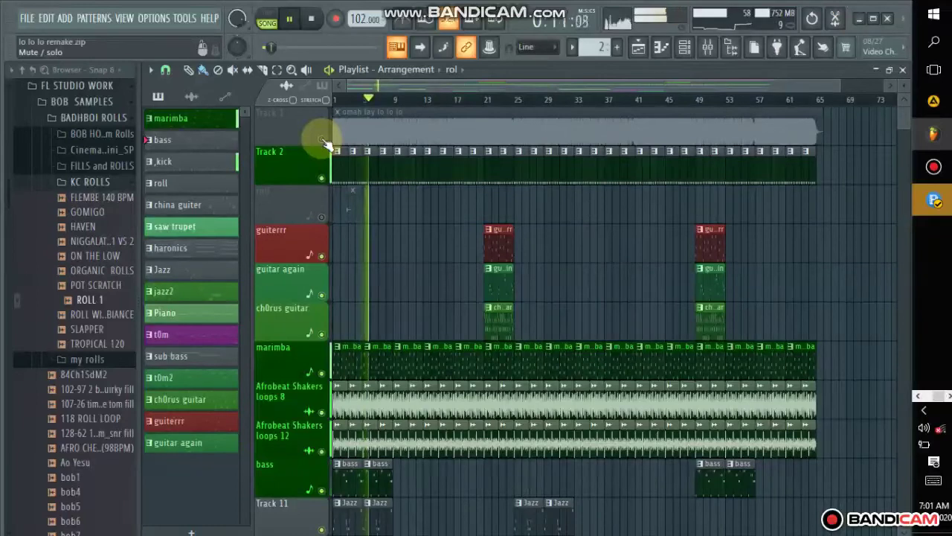
Examine the lower playlist tracks in the first 18 bars of the playing arrangement, and stop playback
{"action": "left_click_drag", "start_coordinate": [839, 84], "coordinate": [462, 132]}
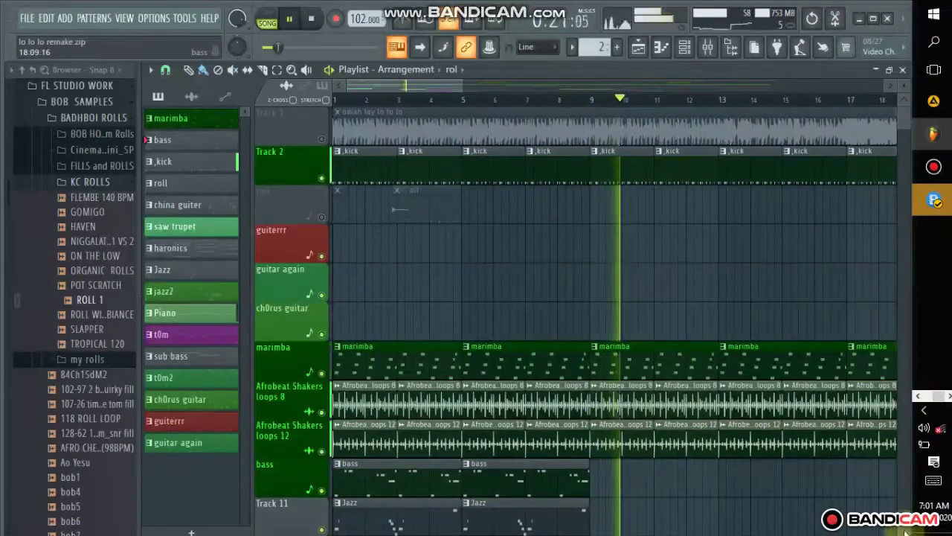
{"action": "scroll", "coordinate": [907, 530], "scroll_direction": "down", "scroll_amount": 5}
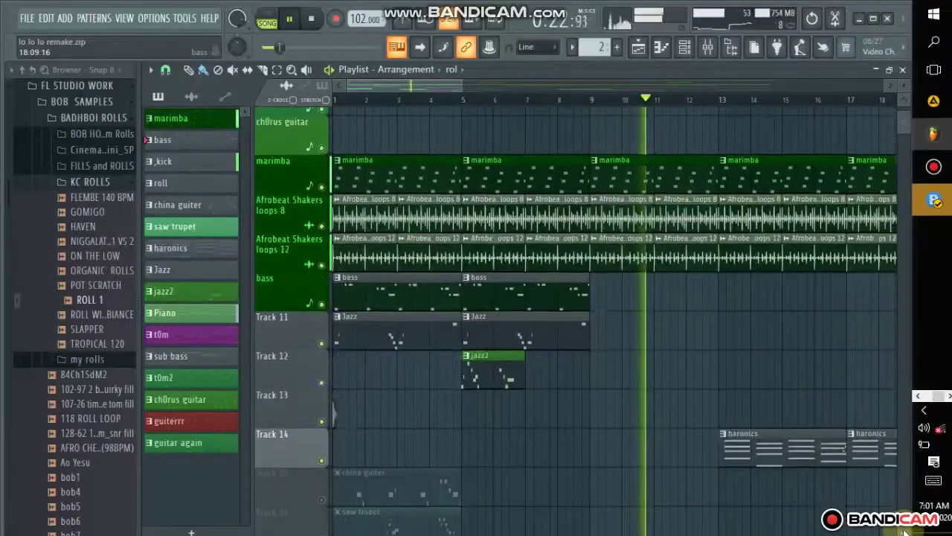
{"action": "scroll", "coordinate": [906, 530], "scroll_direction": "down", "scroll_amount": 3}
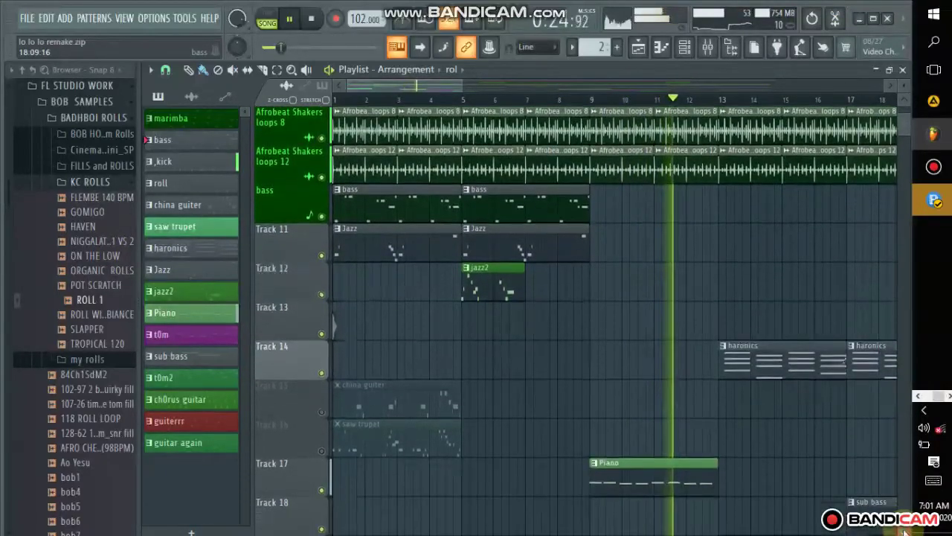
{"action": "scroll", "coordinate": [906, 530], "scroll_direction": "down", "scroll_amount": 1}
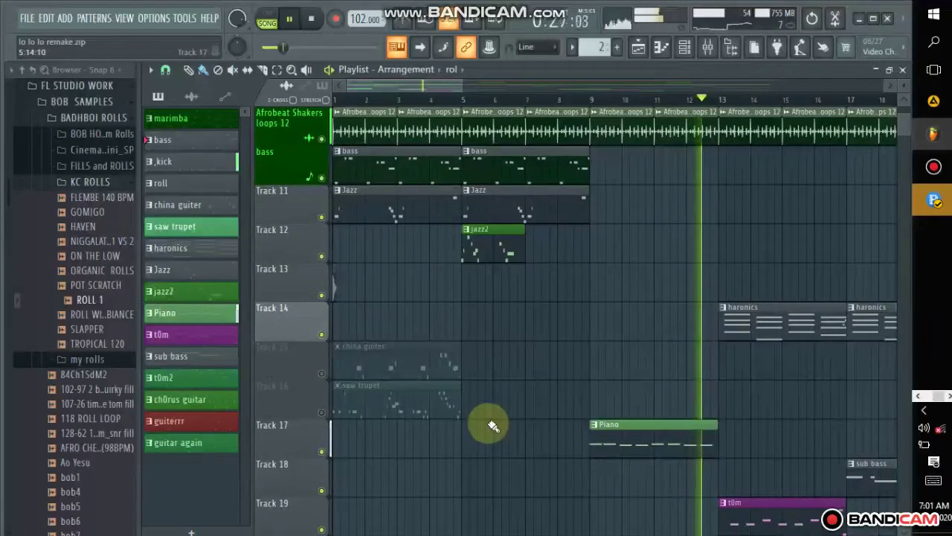
{"action": "key", "text": "space"}
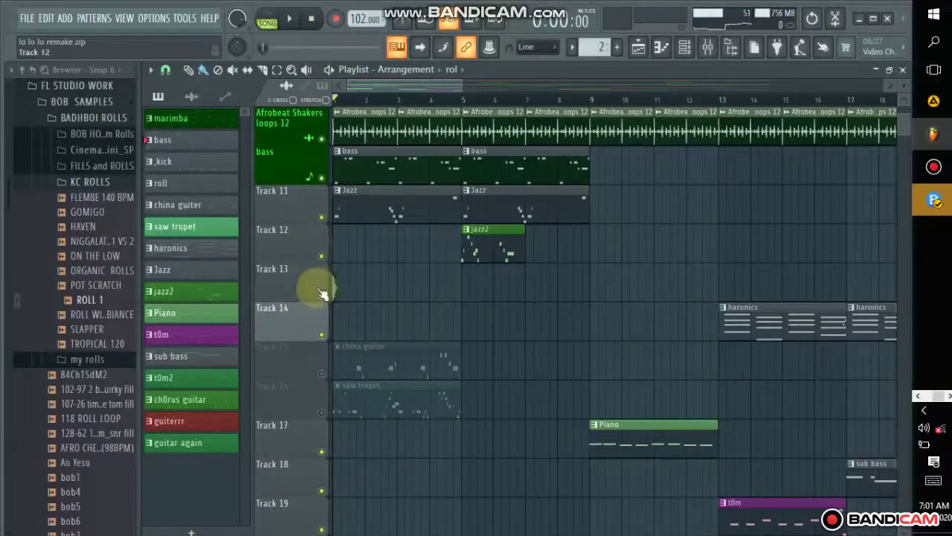
Unmute all playlist tracks by toggling solo on Track 15, and mute only the omah lay lo lo lo reference track during song playback
{"action": "left_click", "coordinate": [321, 373]}
{"action": "right_click", "coordinate": [322, 373]}
{"action": "right_click", "coordinate": [321, 373]}
{"action": "key", "text": "space"}
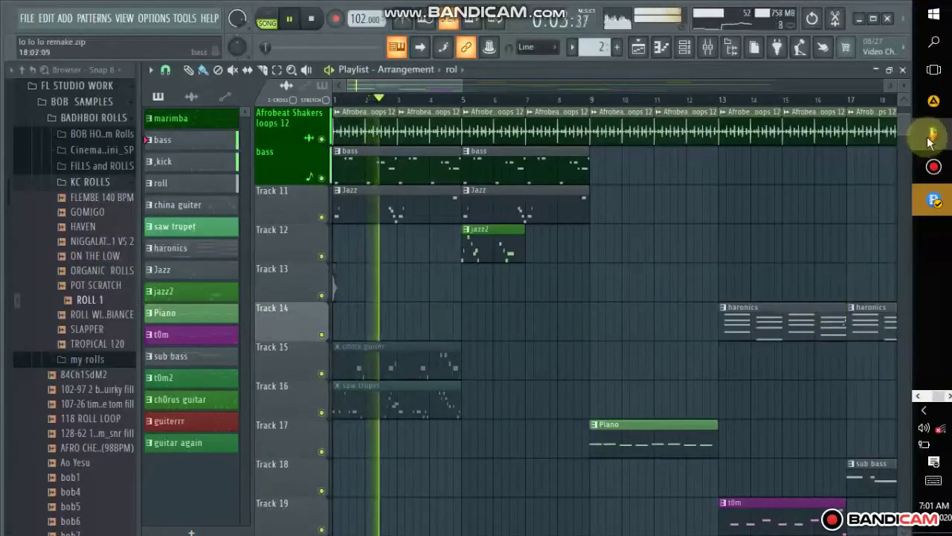
{"action": "left_click_drag", "start_coordinate": [909, 113], "coordinate": [910, 100]}
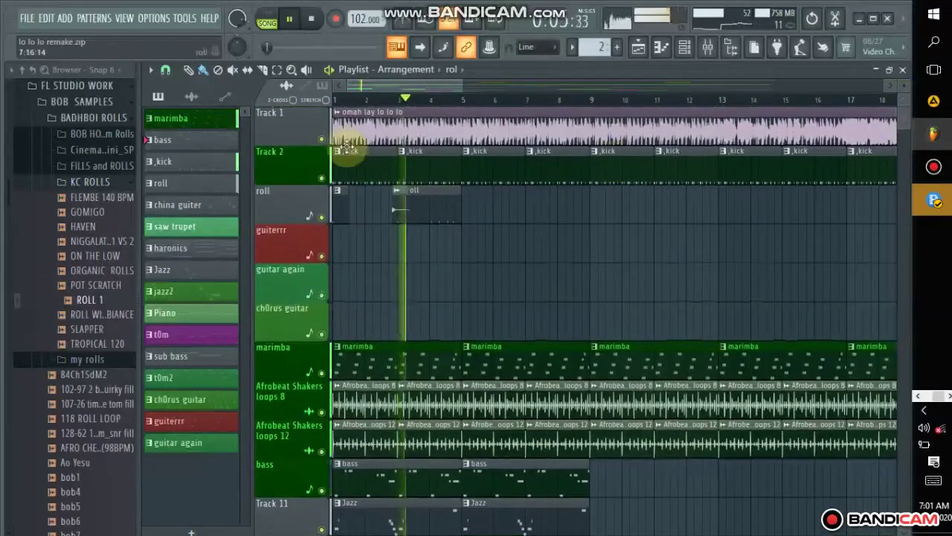
{"action": "left_click", "coordinate": [321, 140]}
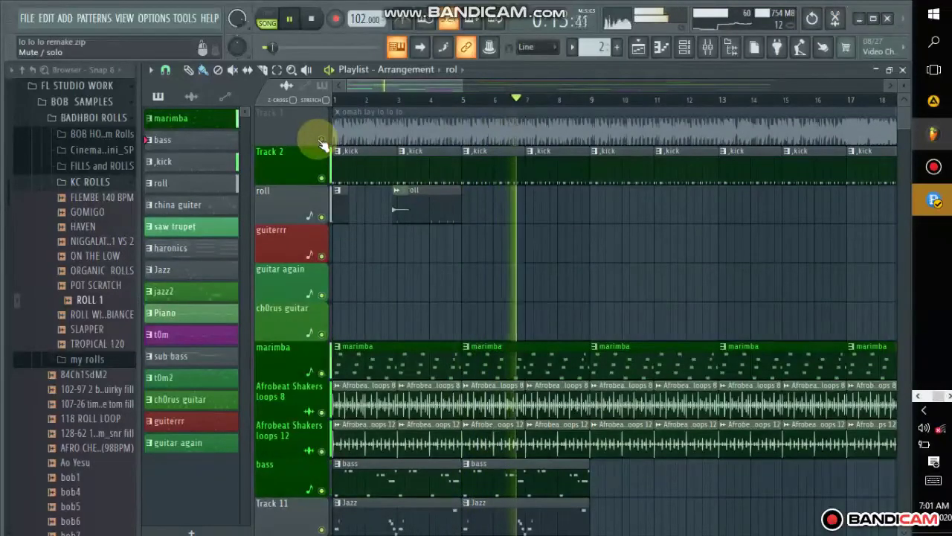
Look over the arrangement at a wider scale and play it from bar 21, where the guitar patterns start
{"action": "left_click_drag", "start_coordinate": [463, 83], "coordinate": [882, 131]}
{"action": "scroll", "coordinate": [904, 150], "scroll_direction": "down", "scroll_amount": 10}
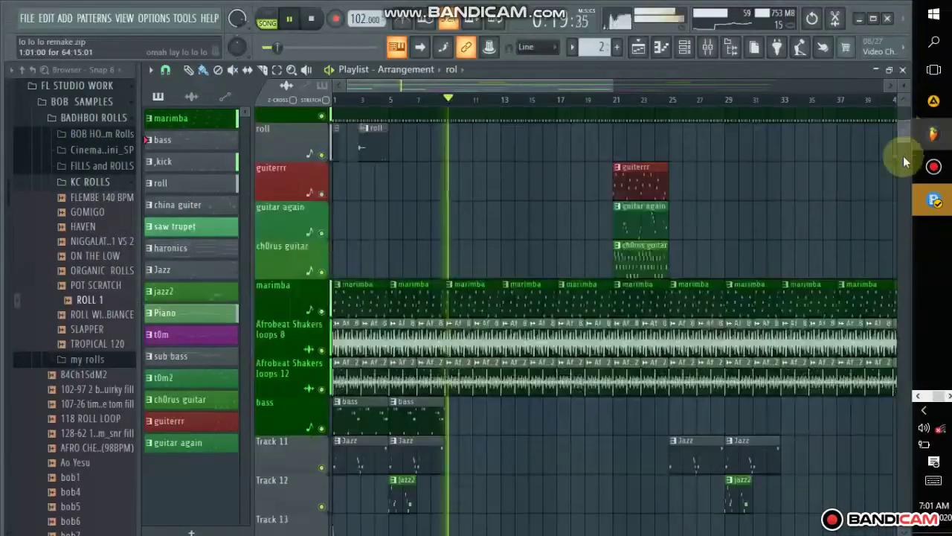
{"action": "scroll", "coordinate": [900, 127], "scroll_direction": "up", "scroll_amount": 10}
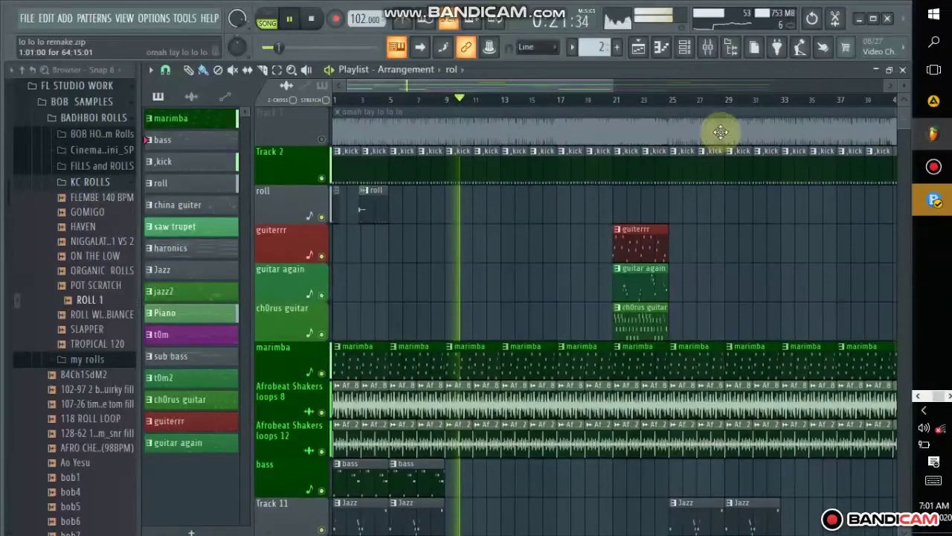
{"action": "left_click", "coordinate": [613, 104]}
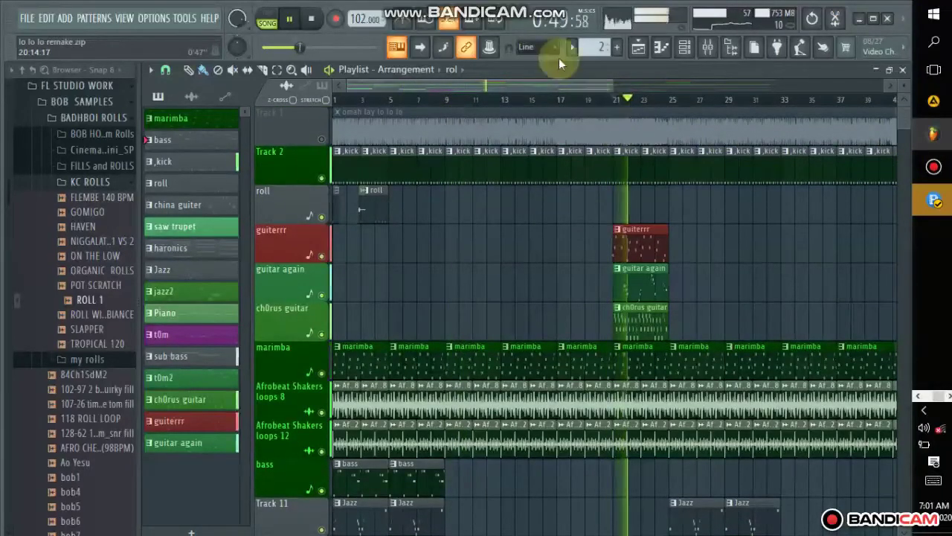
View the project's channel rack without the playlist, and bring the playlist back
{"action": "left_click", "coordinate": [638, 50]}
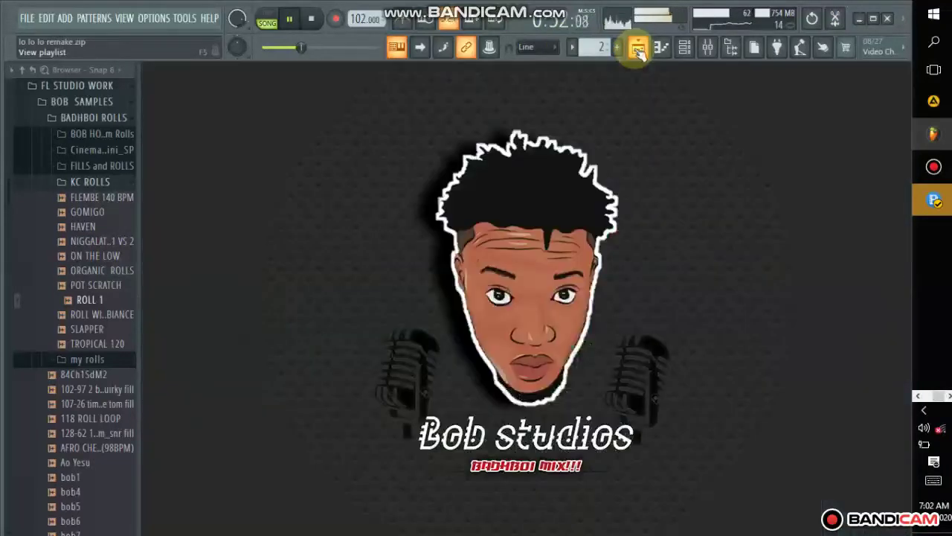
{"action": "left_click", "coordinate": [683, 48]}
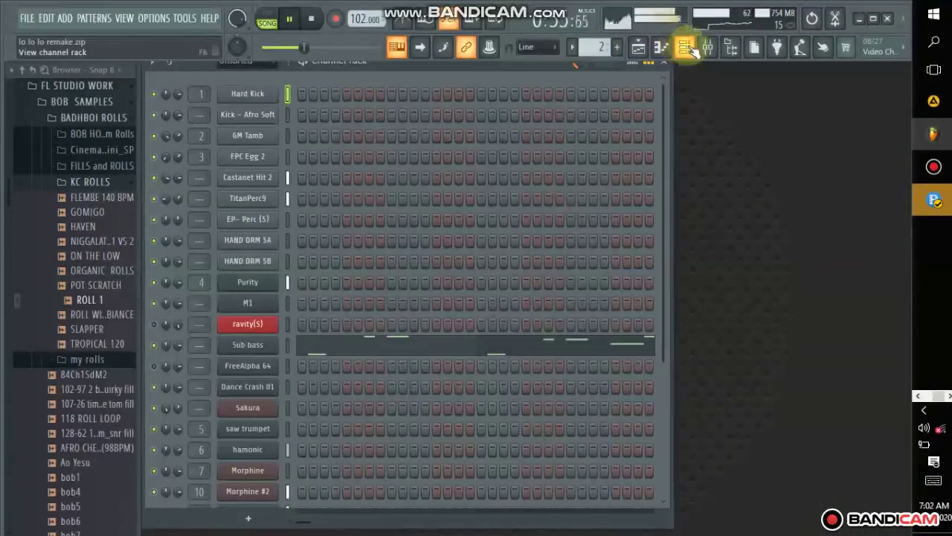
{"action": "left_click", "coordinate": [638, 52]}
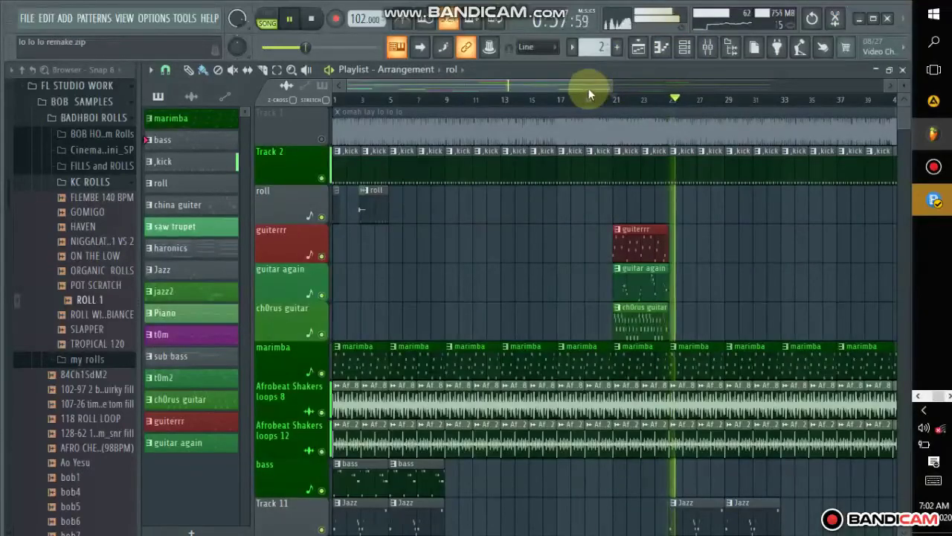
Play the song from about bar 48 to hear the second guitar section, and return to the arrangement's beginning
{"action": "left_click_drag", "start_coordinate": [602, 90], "coordinate": [720, 84]}
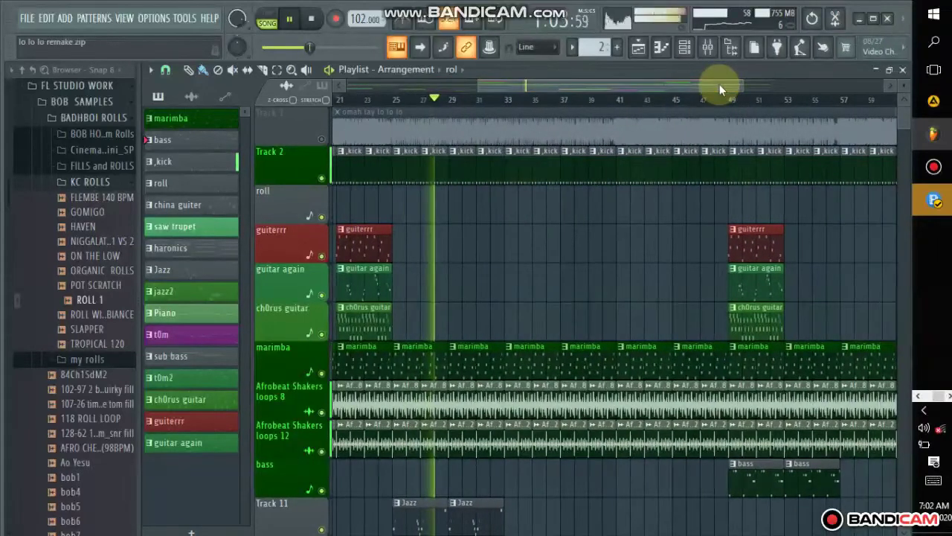
{"action": "left_click", "coordinate": [717, 101]}
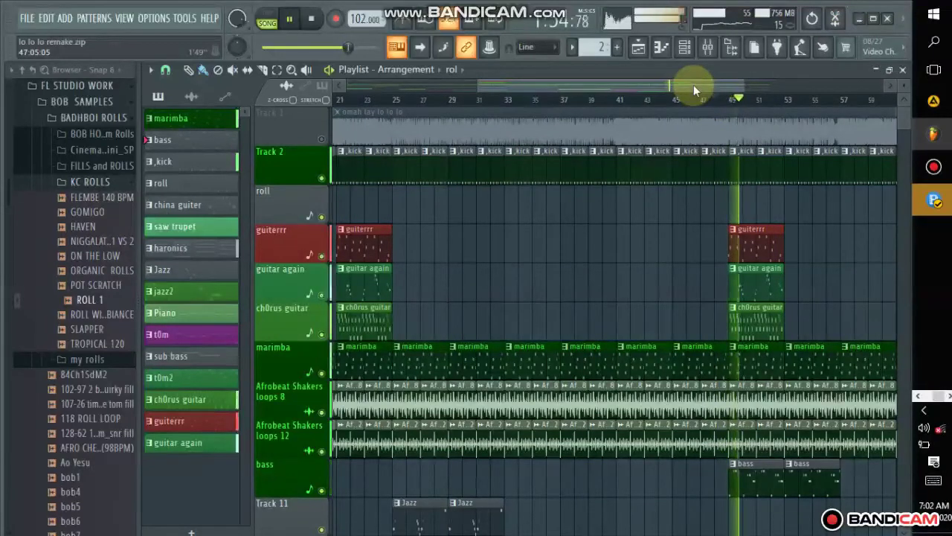
{"action": "left_click_drag", "start_coordinate": [694, 86], "coordinate": [548, 104]}
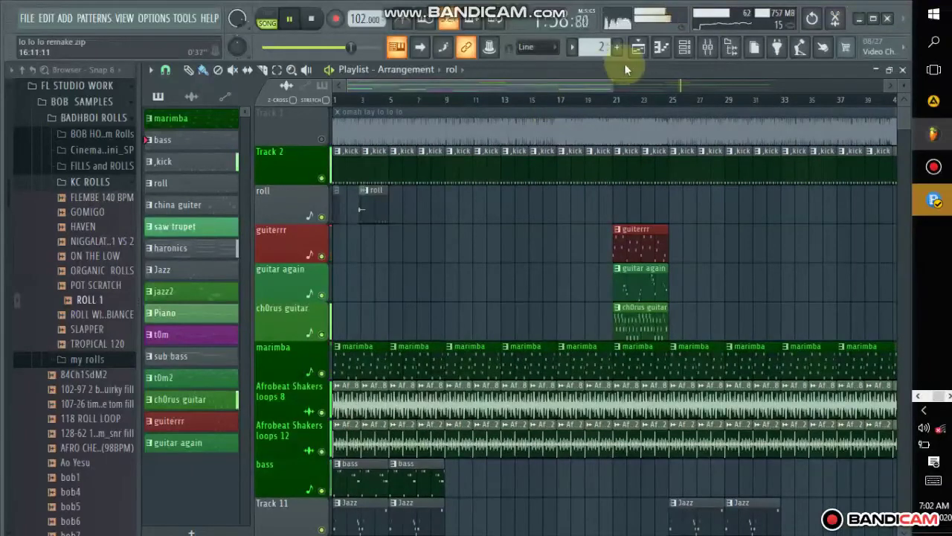
Show the channel rack instead of the playlist and play the marimba pattern on its own in pattern mode
{"action": "left_click", "coordinate": [639, 47]}
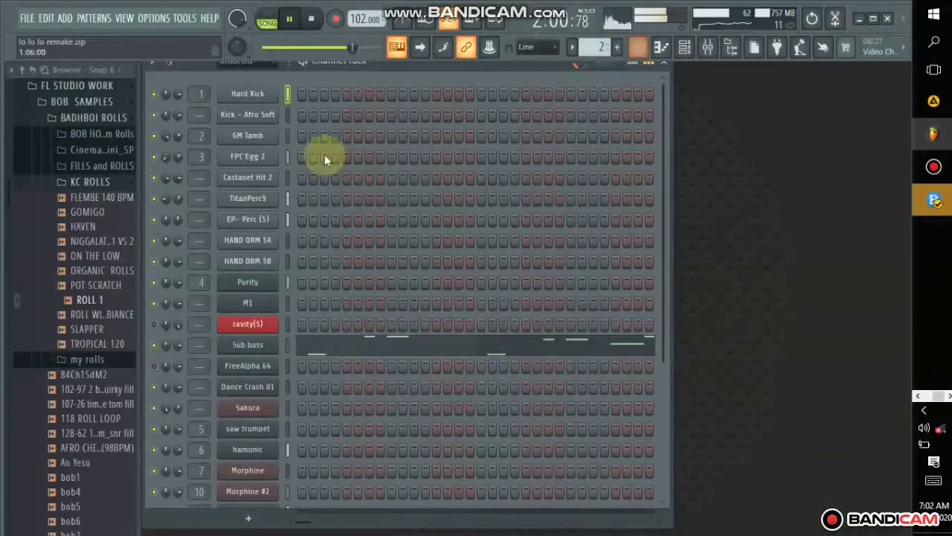
{"action": "left_click", "coordinate": [577, 49]}
{"action": "left_click", "coordinate": [584, 66]}
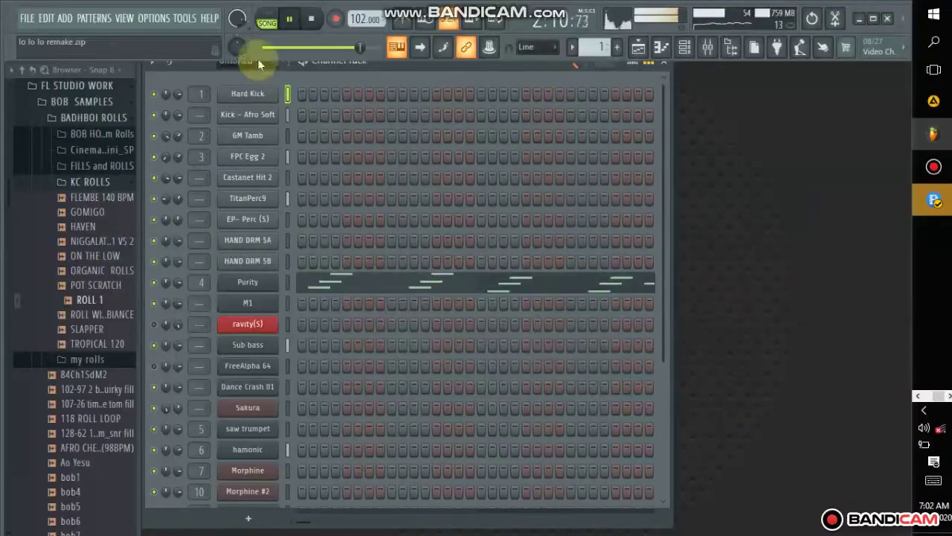
{"action": "left_click", "coordinate": [266, 18]}
{"action": "left_click", "coordinate": [512, 96]}
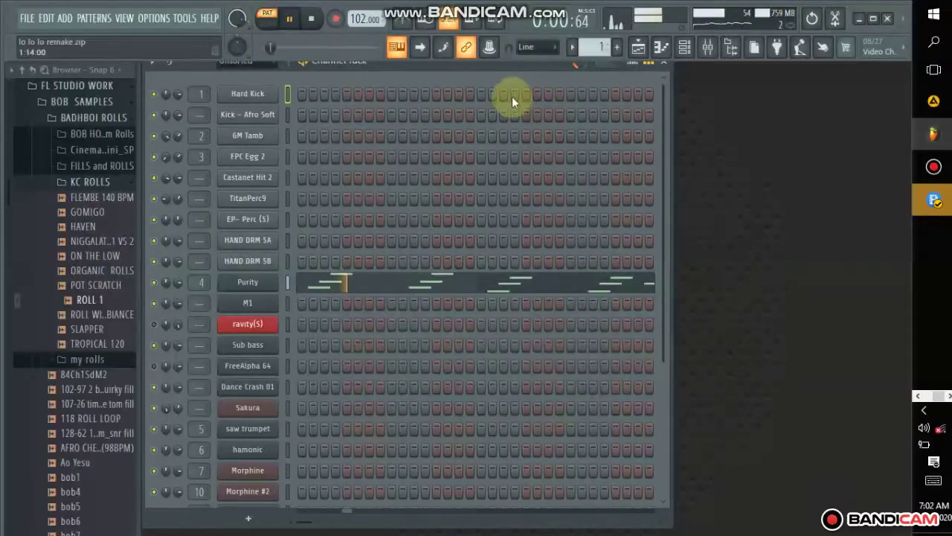
Audition the bass pattern and the ,kick pattern in the channel rack
{"action": "left_click", "coordinate": [577, 49]}
{"action": "left_click", "coordinate": [580, 75]}
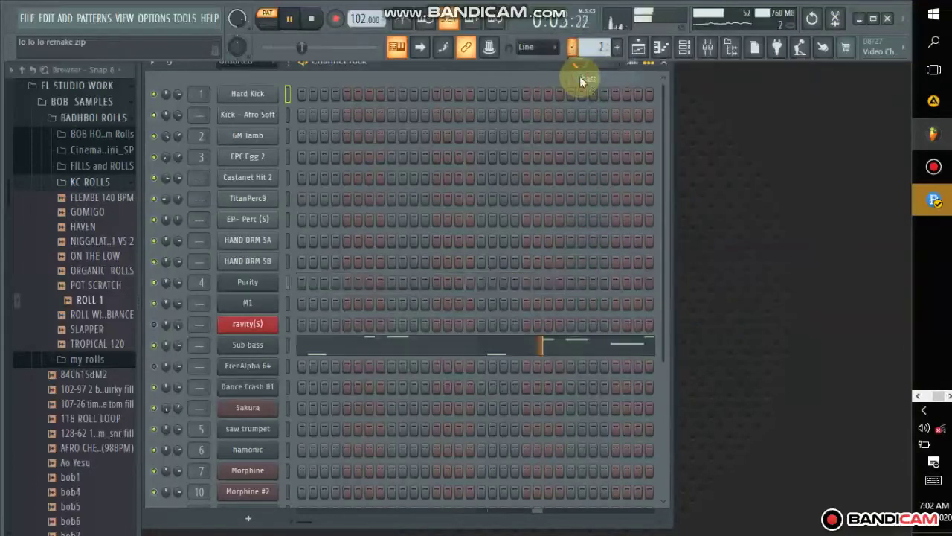
{"action": "left_click", "coordinate": [573, 49]}
{"action": "left_click", "coordinate": [585, 86]}
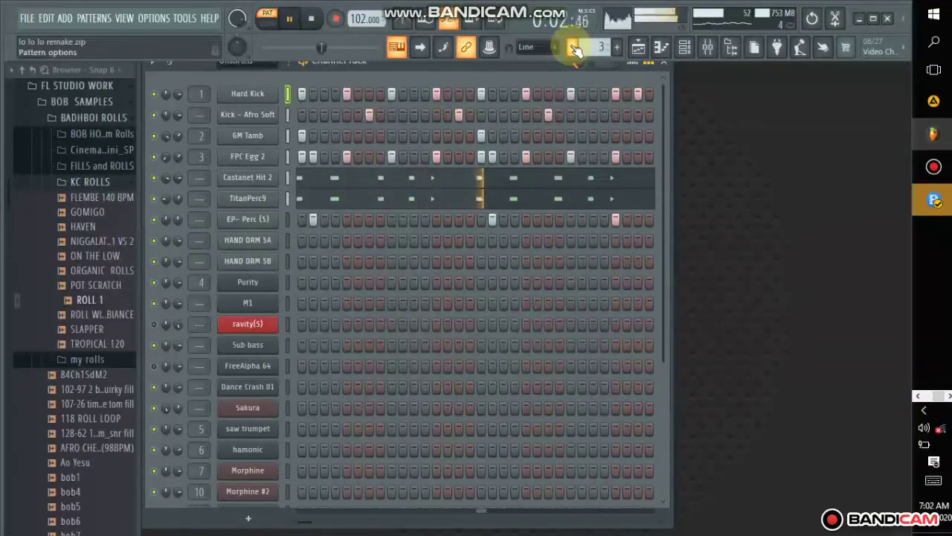
Audition the roll pattern and the china guiter pattern
{"action": "left_click", "coordinate": [575, 49]}
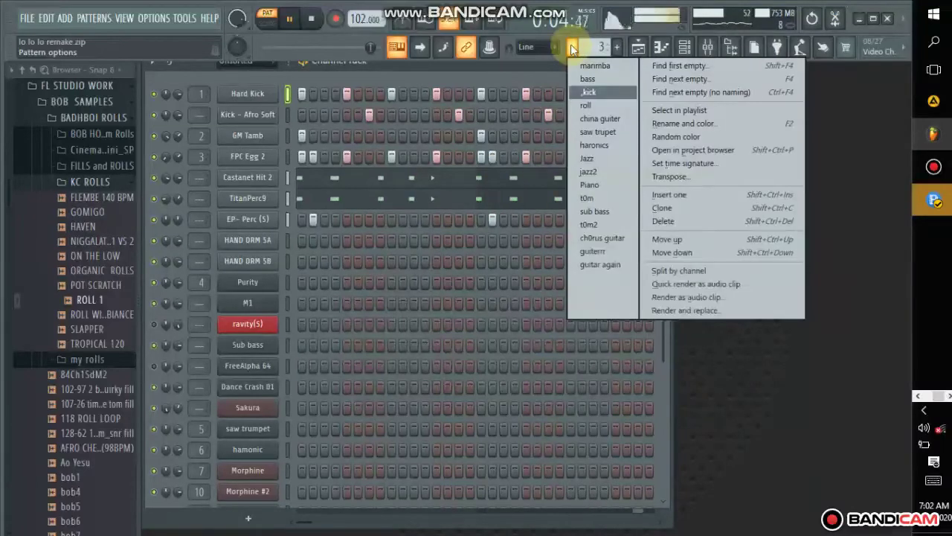
{"action": "left_click", "coordinate": [574, 49]}
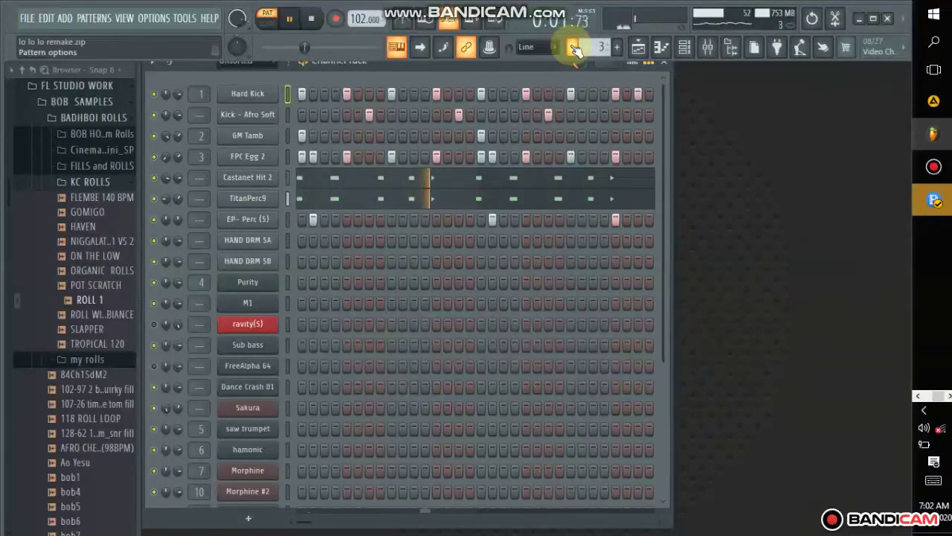
{"action": "left_click", "coordinate": [576, 49]}
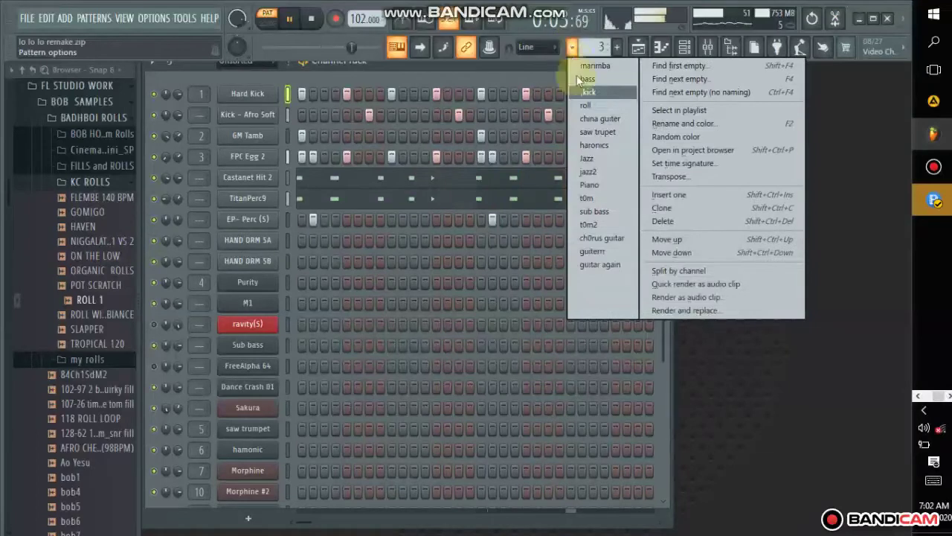
{"action": "left_click", "coordinate": [584, 104]}
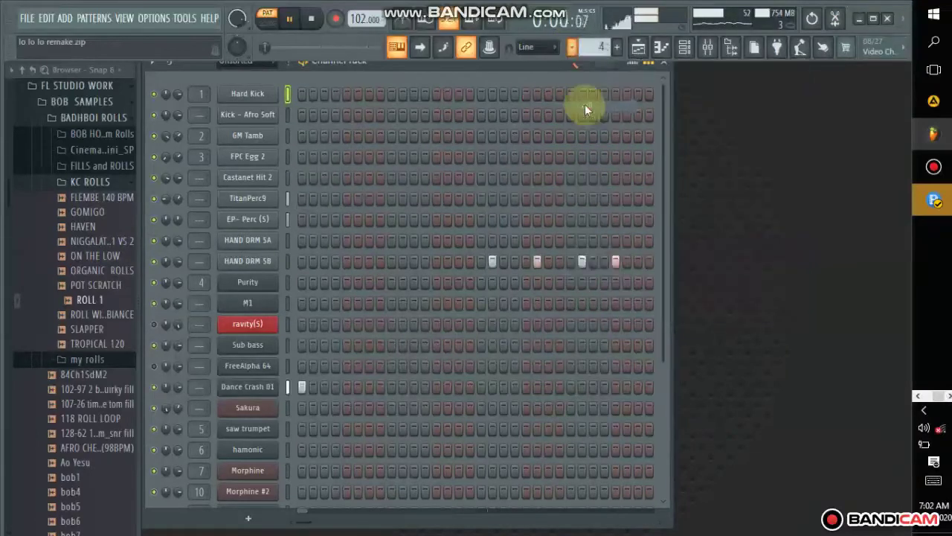
{"action": "left_click", "coordinate": [574, 49]}
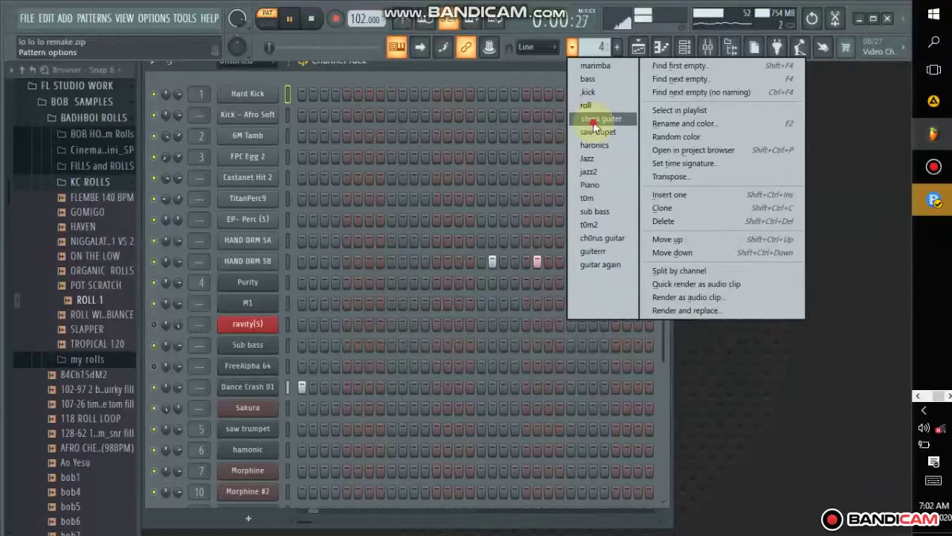
{"action": "left_click", "coordinate": [593, 122]}
Audition the saw trupet pattern and the haronics pattern
{"action": "left_click", "coordinate": [572, 48]}
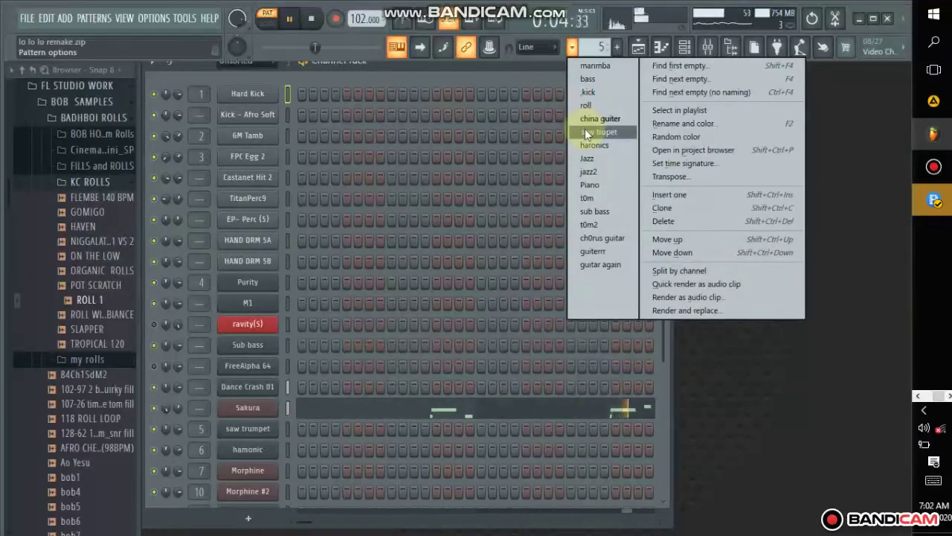
{"action": "left_click", "coordinate": [588, 132]}
{"action": "left_click", "coordinate": [575, 50]}
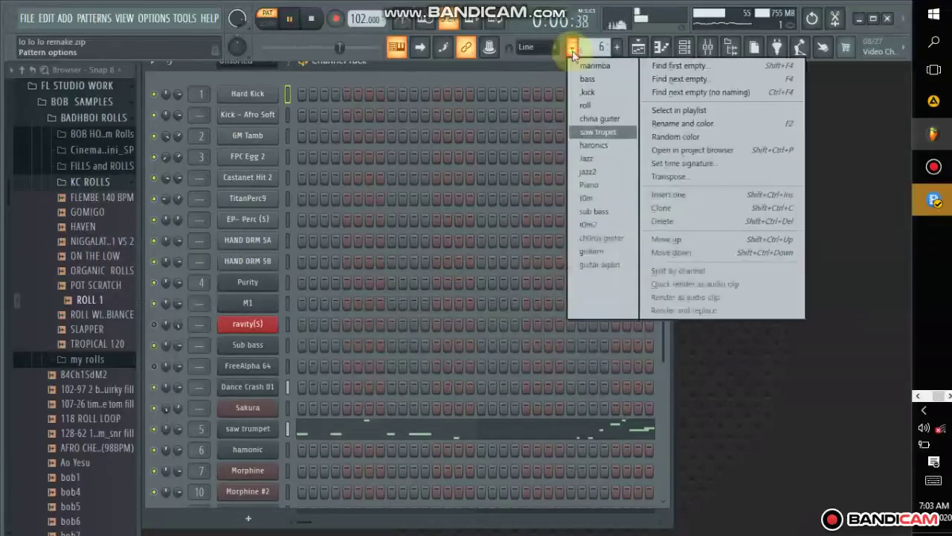
{"action": "left_click", "coordinate": [599, 145]}
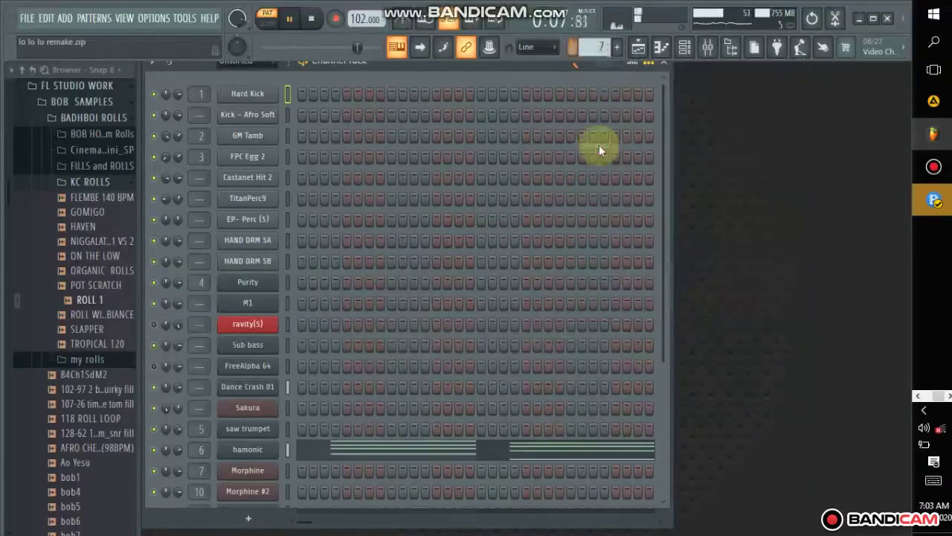
View the instrument preset of the hamonic channel, close its plugin window, and audition the Jazz pattern
{"action": "left_click", "coordinate": [573, 54]}
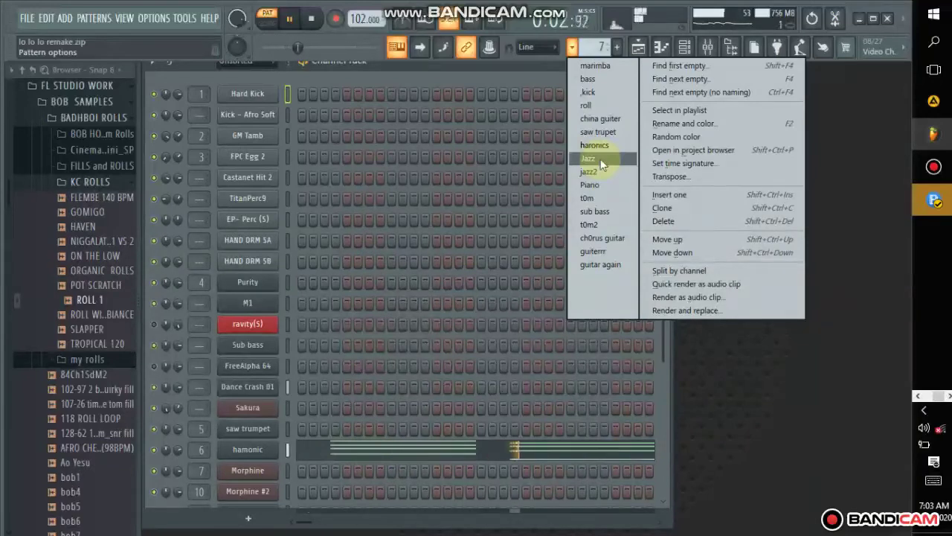
{"action": "left_click", "coordinate": [257, 451]}
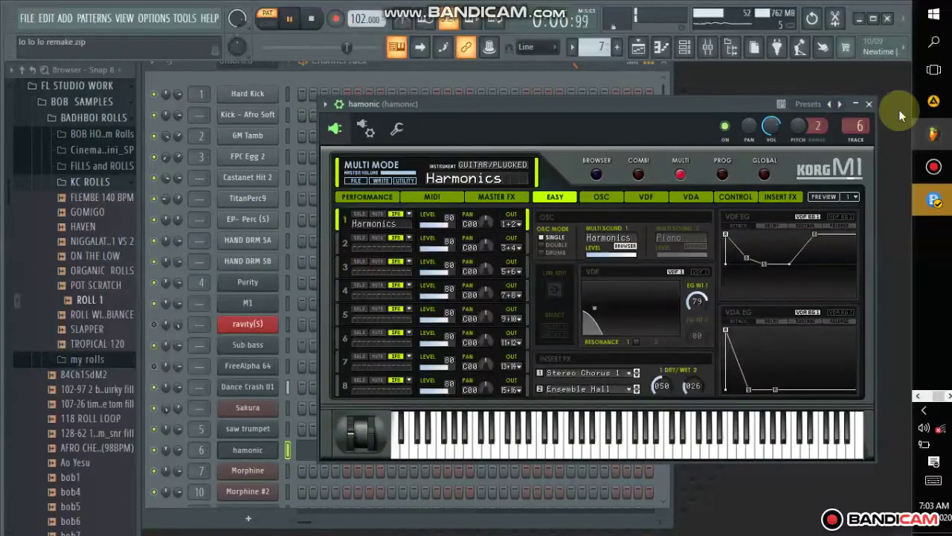
{"action": "left_click", "coordinate": [870, 104]}
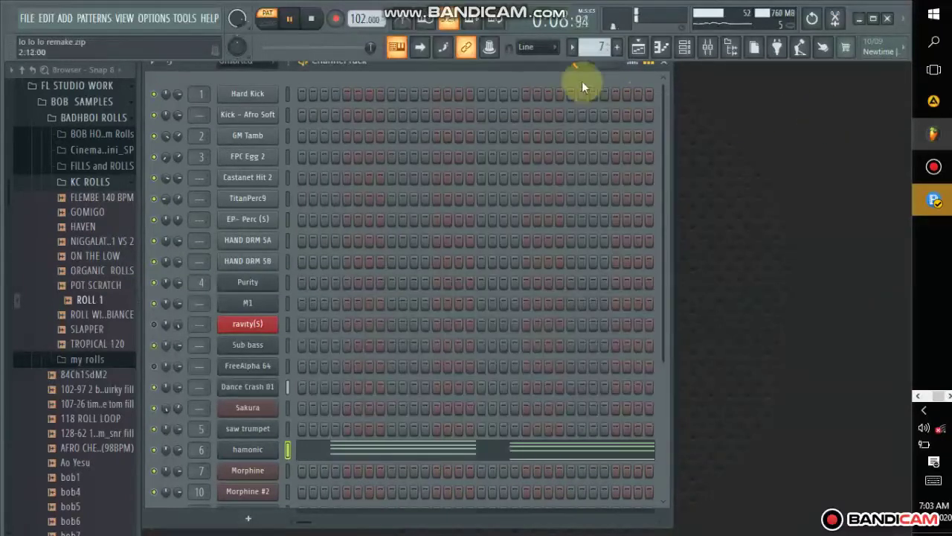
{"action": "left_click", "coordinate": [572, 54]}
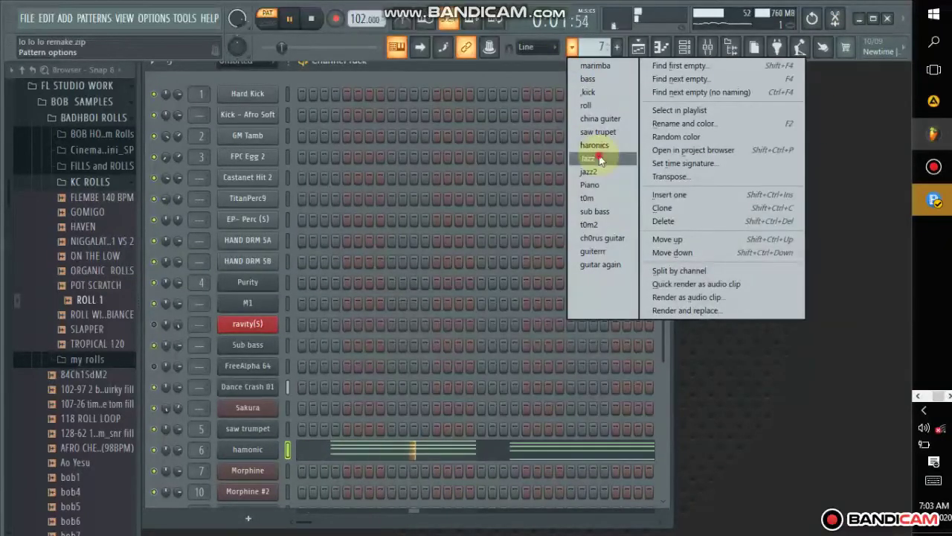
{"action": "left_click", "coordinate": [603, 154]}
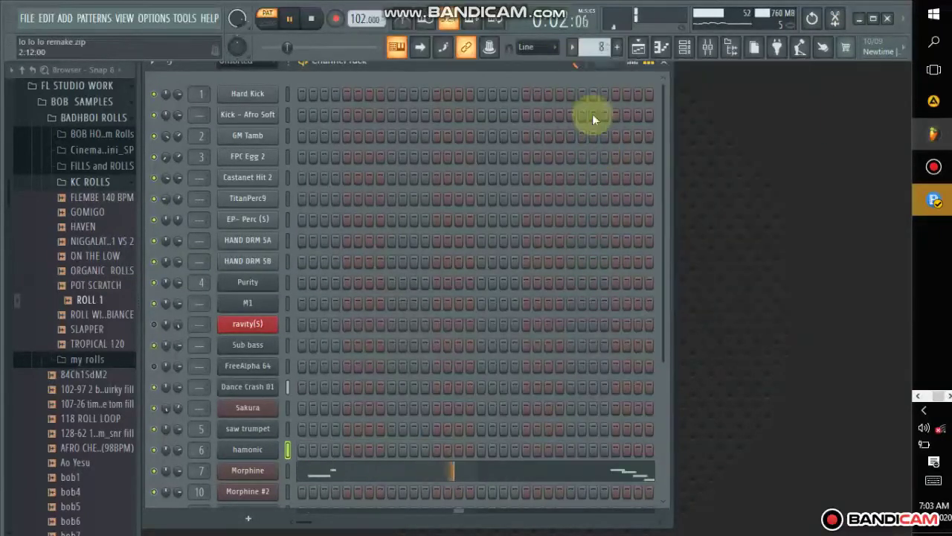
Audition the jazz2 pattern and the Piano pattern in the channel rack
{"action": "left_click", "coordinate": [575, 49]}
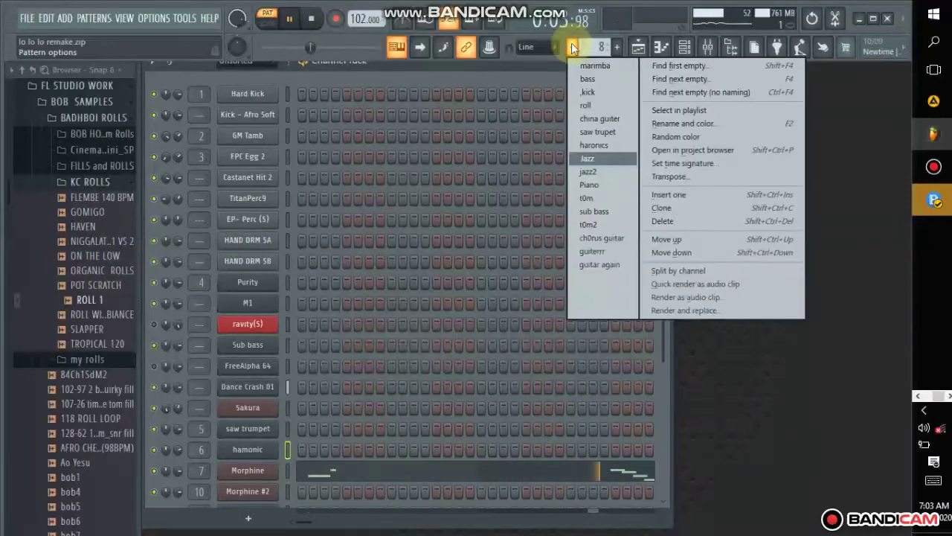
{"action": "left_click", "coordinate": [593, 169]}
{"action": "left_click", "coordinate": [572, 48]}
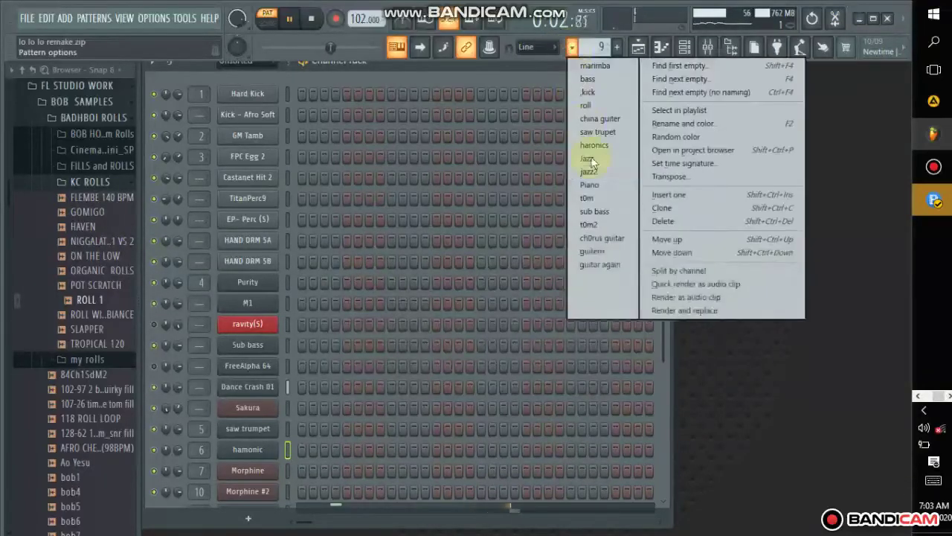
{"action": "left_click", "coordinate": [594, 184]}
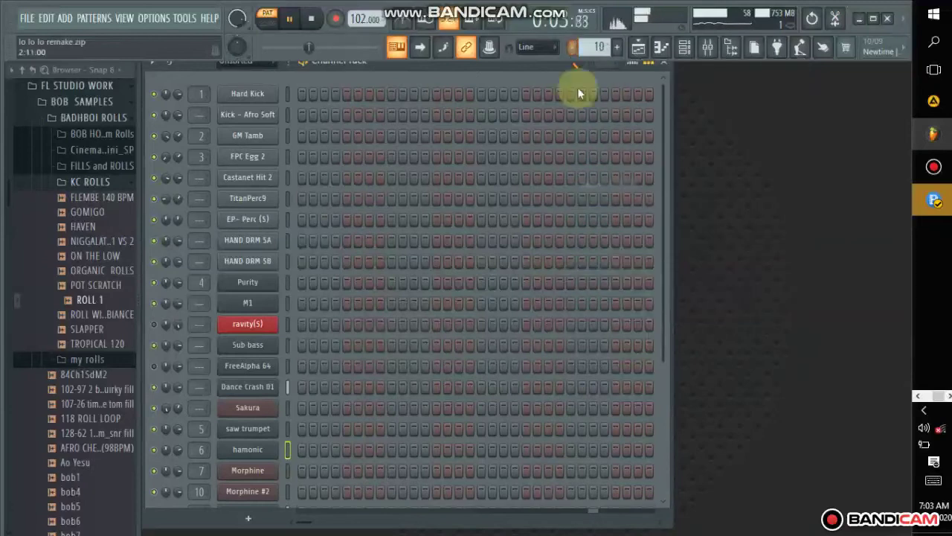
Audition the t0m pattern and the sub bass pattern
{"action": "left_click", "coordinate": [576, 48]}
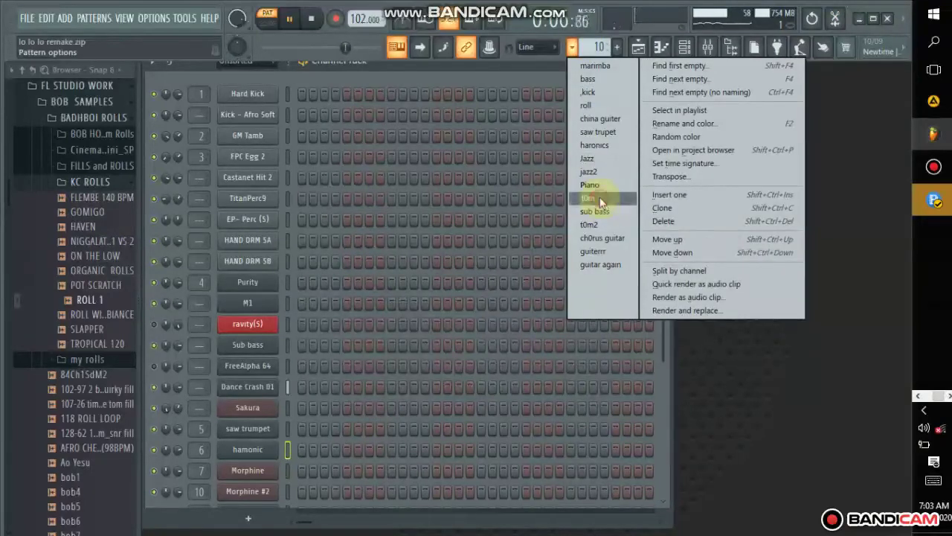
{"action": "left_click", "coordinate": [602, 198]}
{"action": "left_click", "coordinate": [572, 48]}
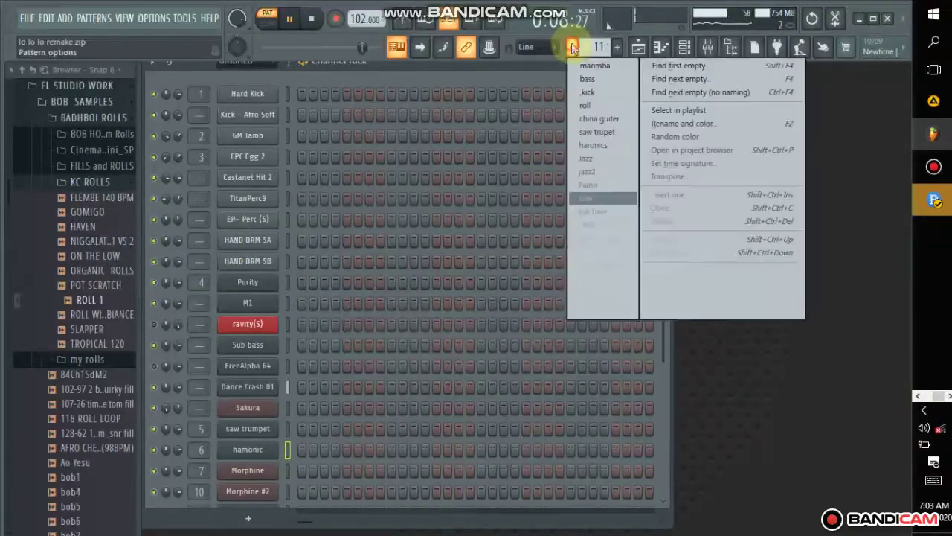
{"action": "left_click", "coordinate": [598, 212]}
Find the channel that plays the sub bass pattern and view the settings of its Synth 6 instrument
{"action": "left_click", "coordinate": [573, 50]}
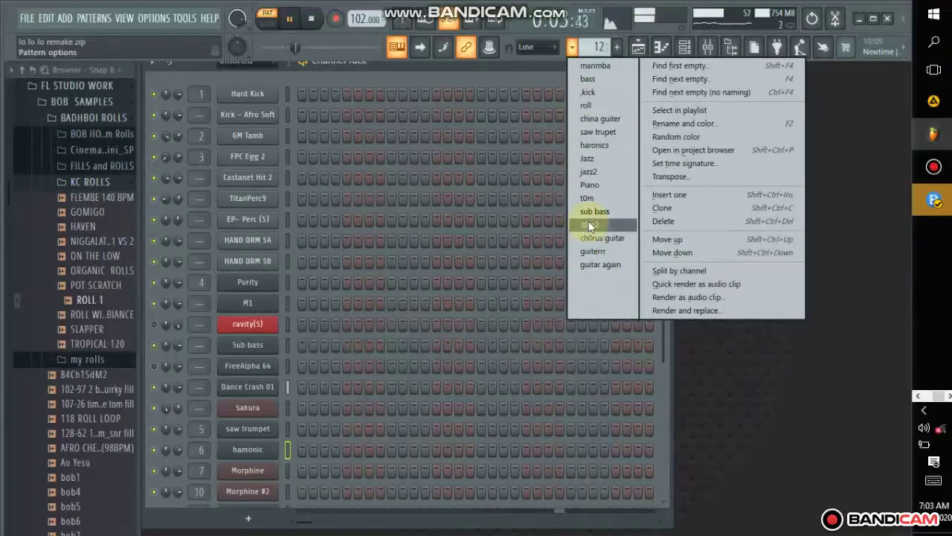
{"action": "left_click", "coordinate": [658, 361]}
{"action": "scroll", "coordinate": [661, 417], "scroll_direction": "down", "scroll_amount": 5}
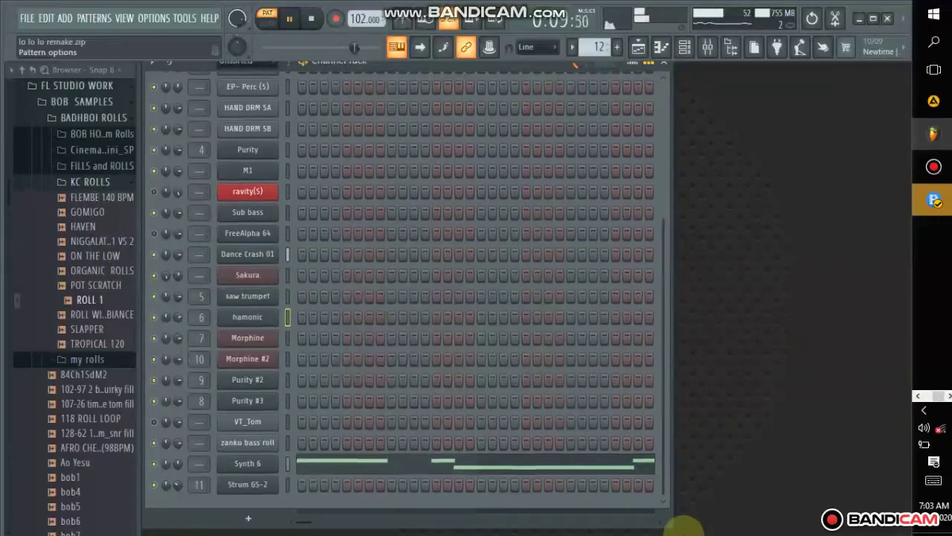
{"action": "left_click", "coordinate": [572, 47]}
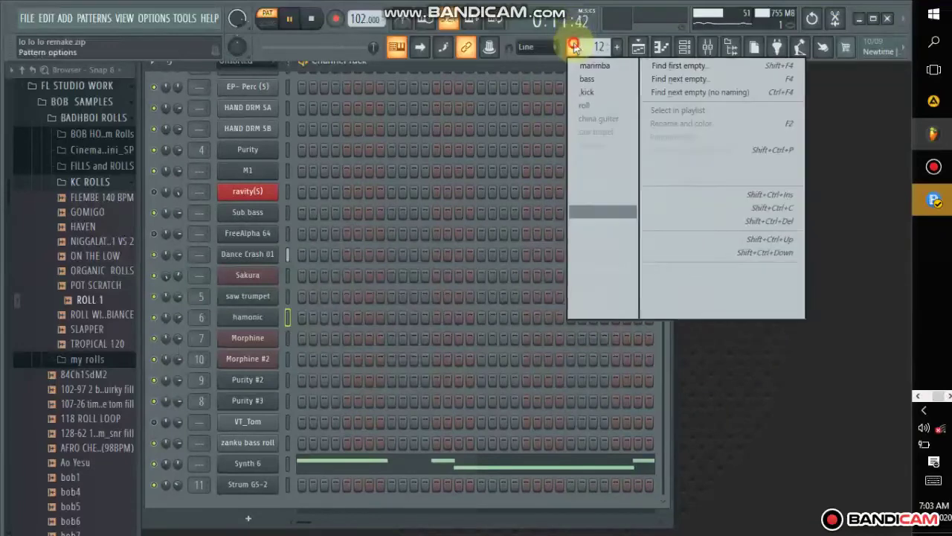
{"action": "left_click", "coordinate": [265, 472]}
{"action": "left_click", "coordinate": [245, 463]}
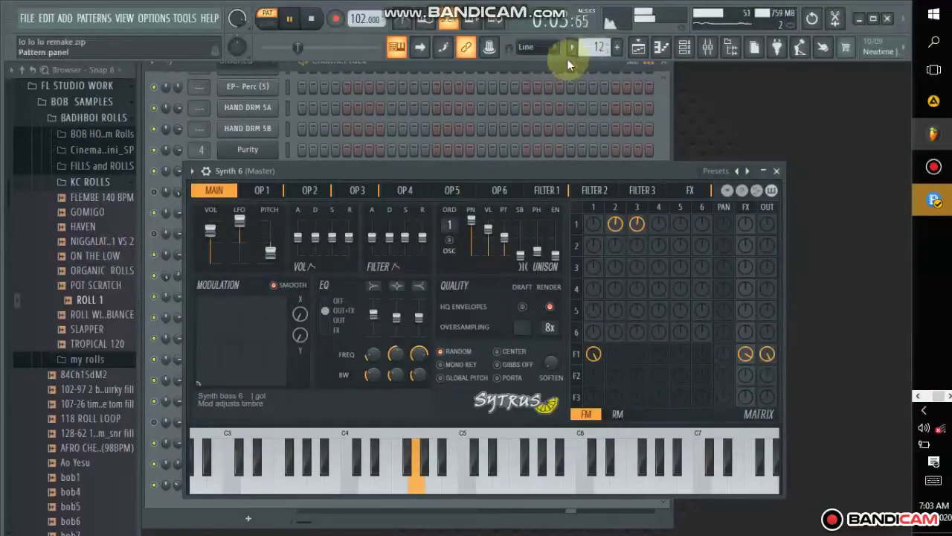
Audition the ch0rus guitar pattern and the guiterrr pattern
{"action": "left_click", "coordinate": [572, 47]}
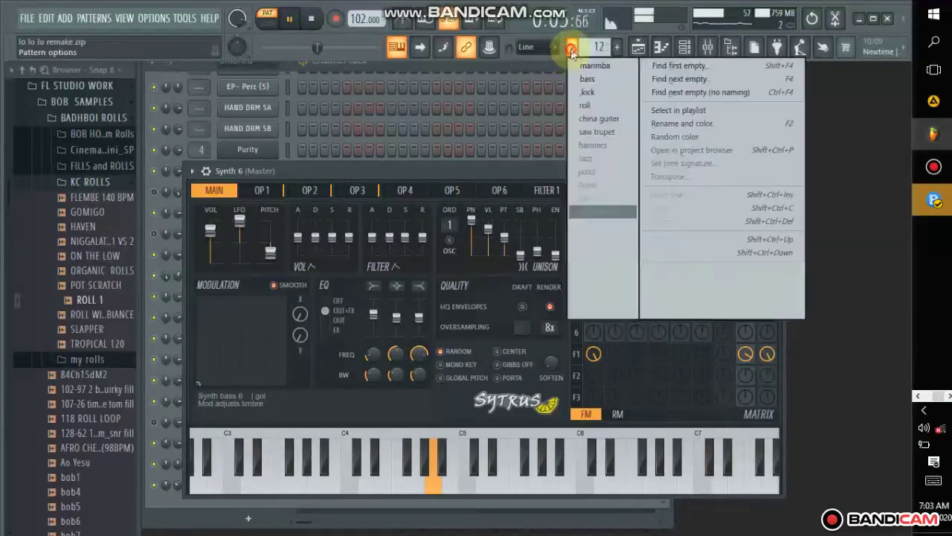
{"action": "left_click", "coordinate": [598, 241]}
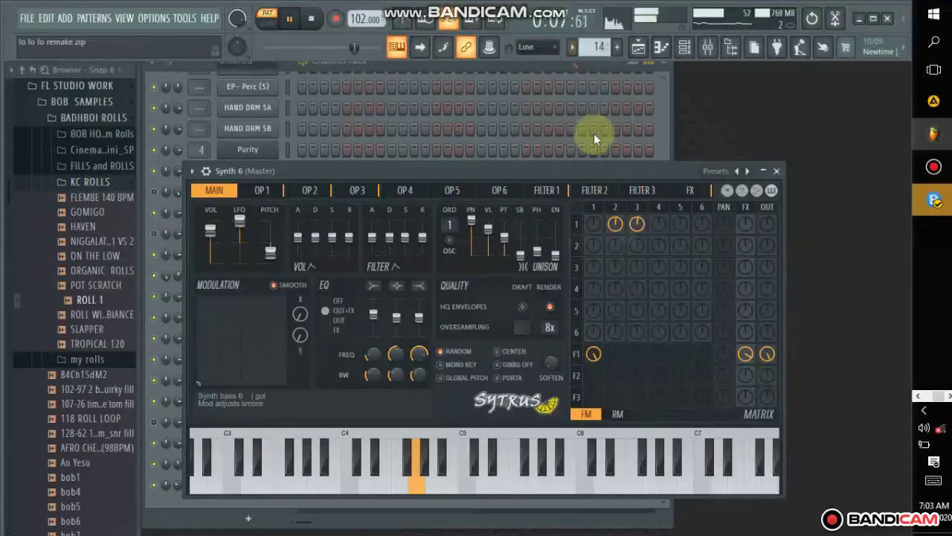
{"action": "left_click", "coordinate": [573, 47]}
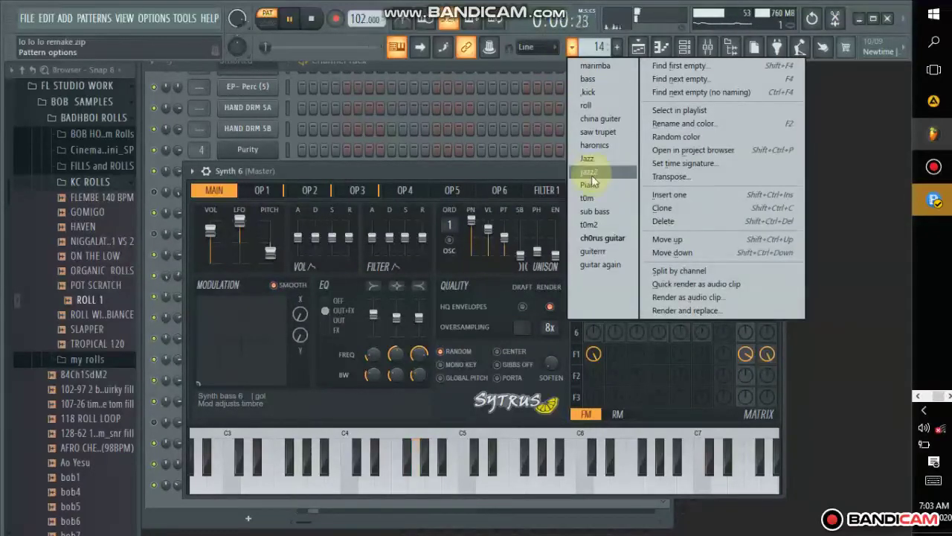
{"action": "left_click", "coordinate": [606, 251]}
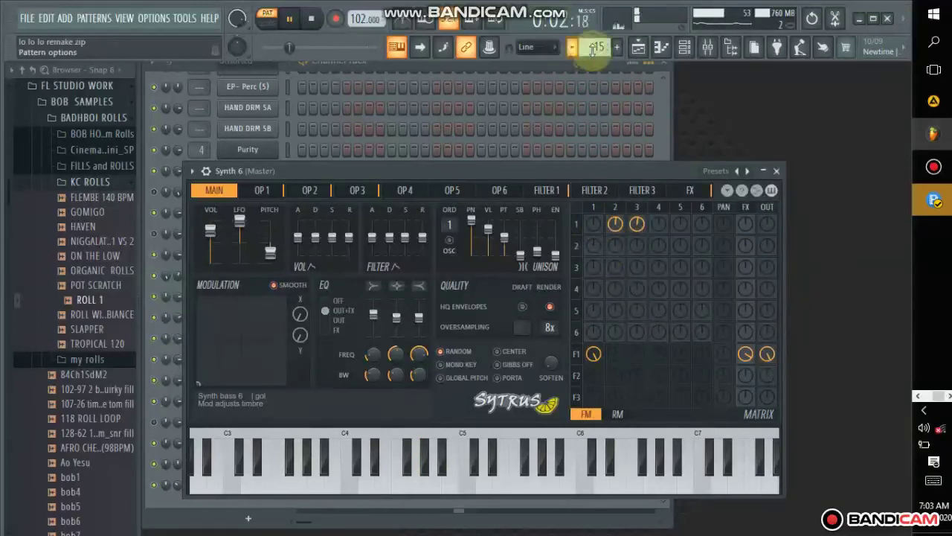
Close the Synth 6 plugin window and audition the guitar again pattern
{"action": "left_click", "coordinate": [776, 171]}
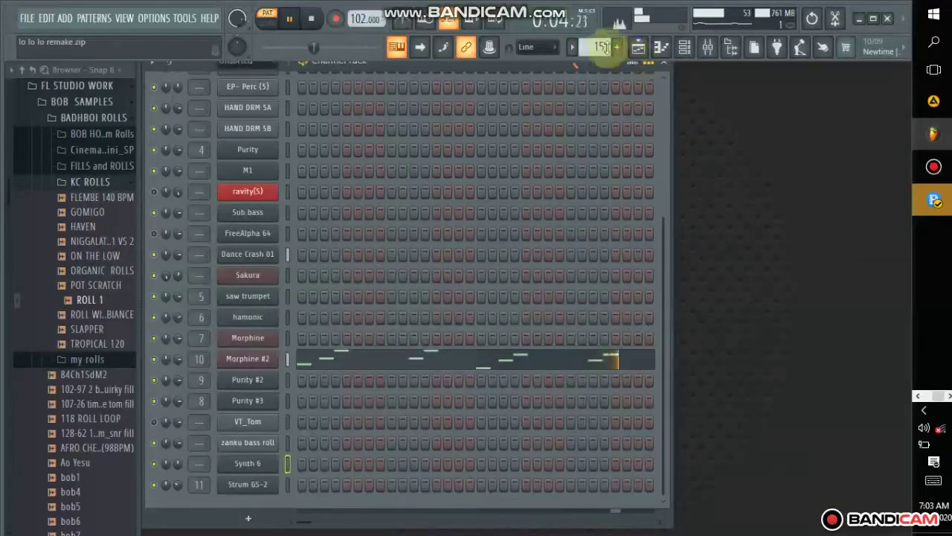
{"action": "left_click", "coordinate": [572, 47]}
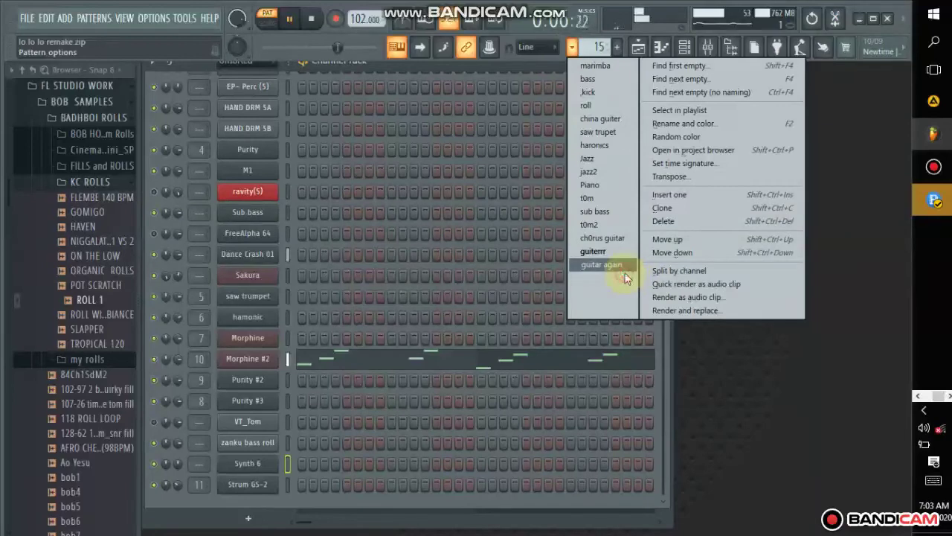
{"action": "left_click", "coordinate": [604, 264]}
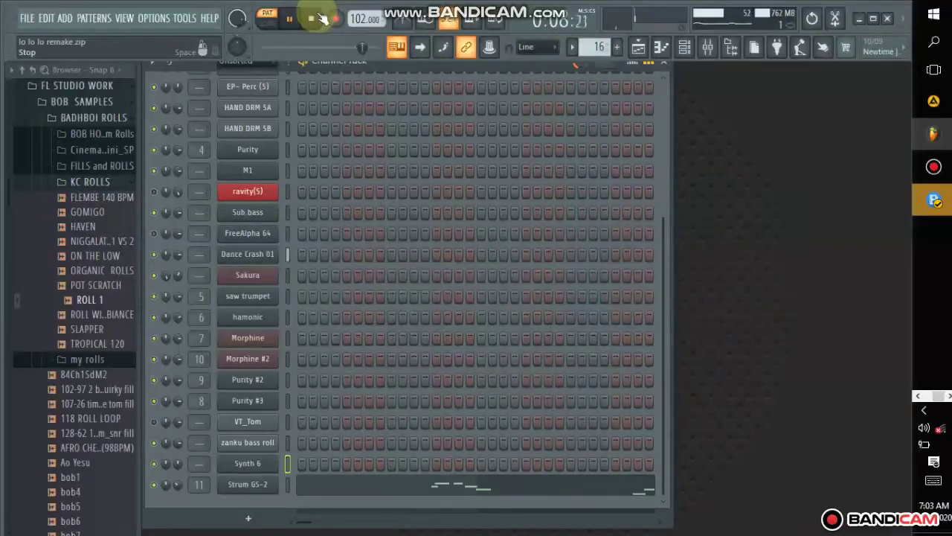
Switch playback to song mode and show the playlist in place of the channel rack
{"action": "left_click", "coordinate": [277, 26]}
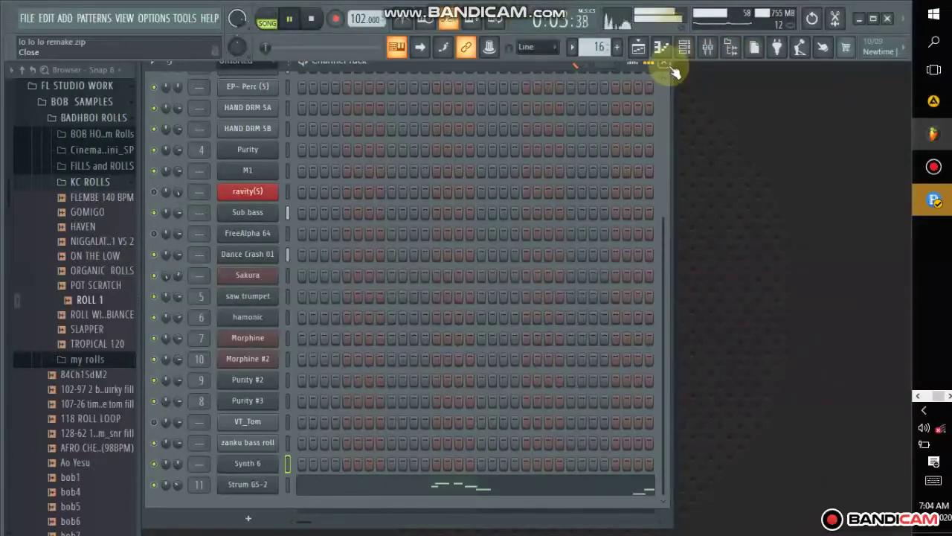
{"action": "left_click", "coordinate": [670, 67]}
{"action": "left_click", "coordinate": [638, 53]}
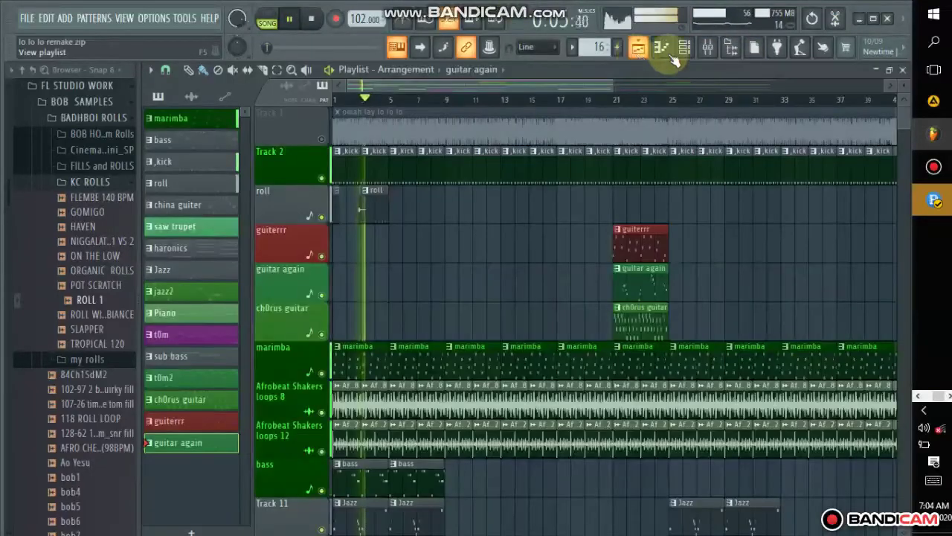
Play the arrangement from bar 17 and stop playback after listening to the section with the guitar patterns
{"action": "left_click", "coordinate": [563, 101]}
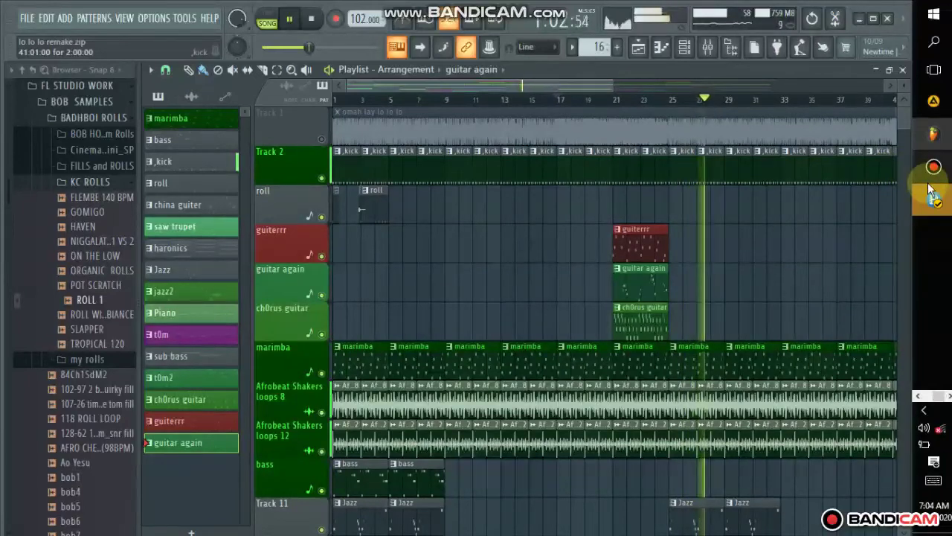
{"action": "key", "text": "space"}
{"action": "mouse_move", "coordinate": [938, 177]}
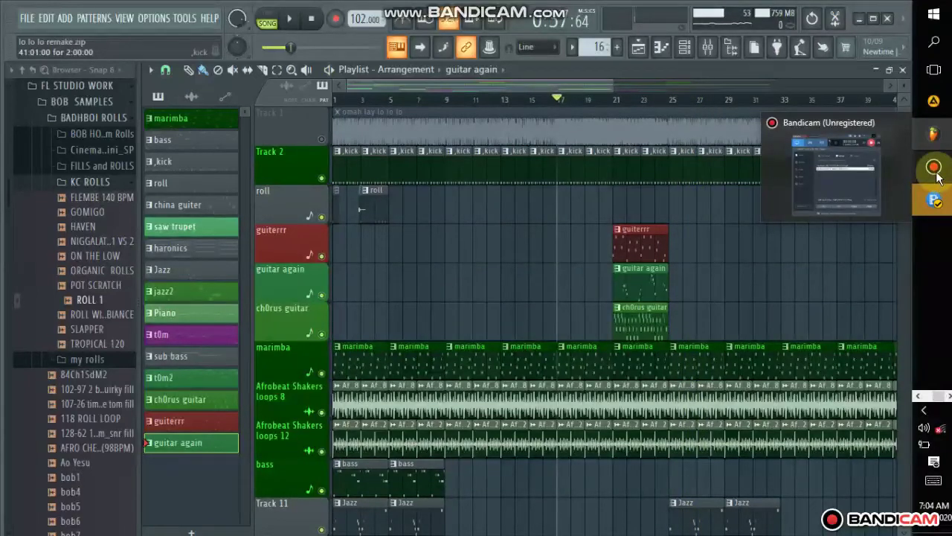